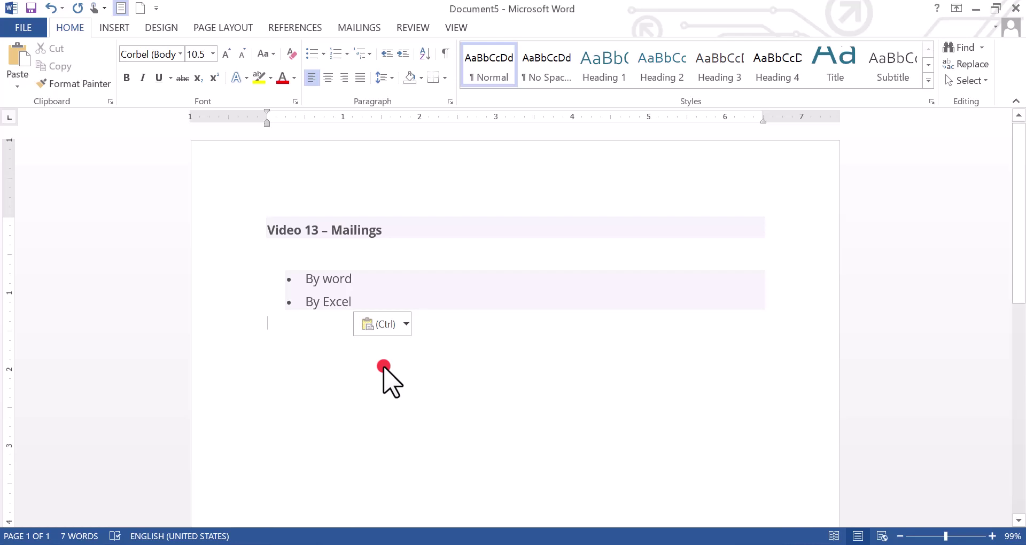
# - Select and review the 'By word' and 'By Excel' bullet lines in the Word letter
pyautogui.moveTo(374, 271); pyautogui.dragTo(291, 278)
pyautogui.click(362, 280)
pyautogui.click(324, 328)
pyautogui.moveTo(367, 303); pyautogui.dragTo(306, 302)
pyautogui.click(321, 354)
pyautogui.click(211, 277)
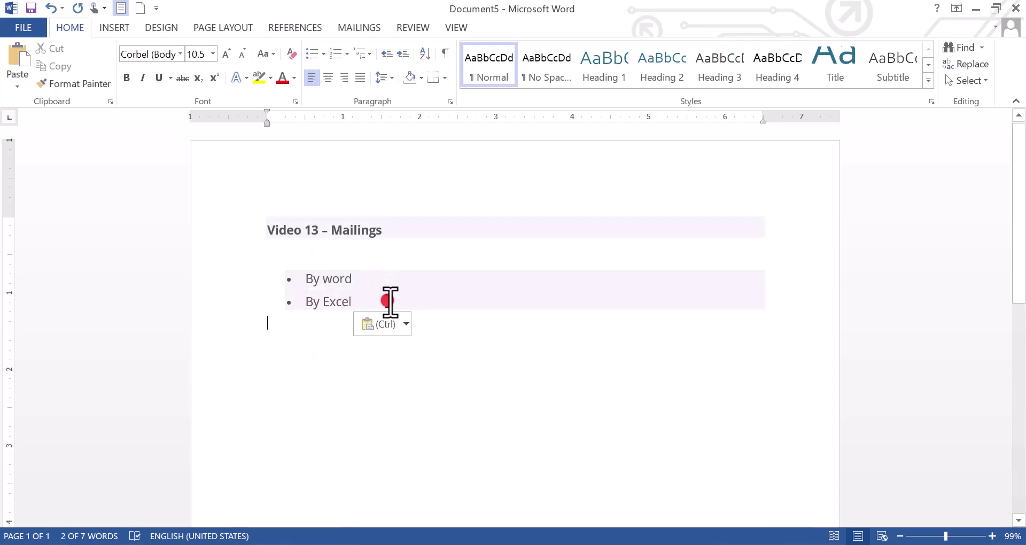
pyautogui.click(276, 298)
pyautogui.click(321, 348)
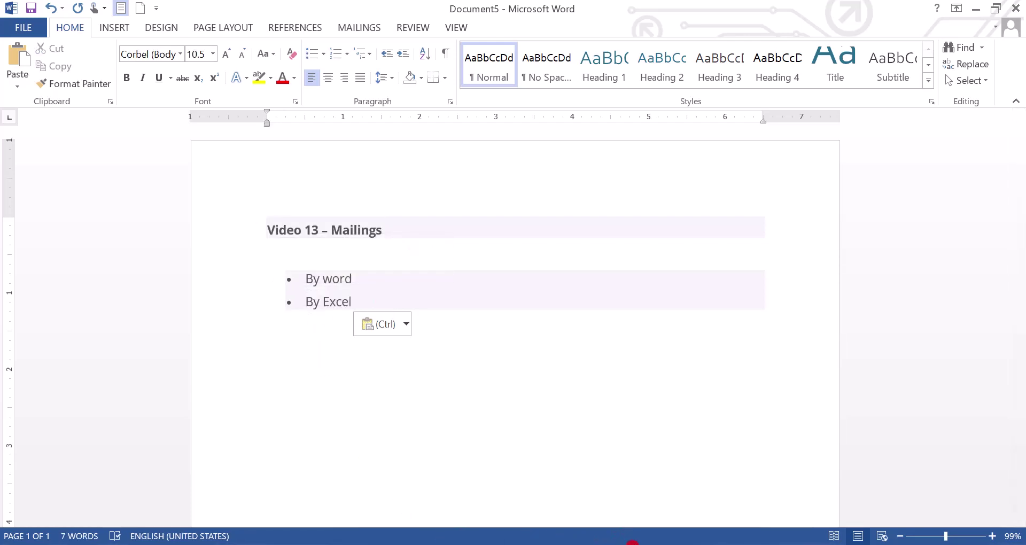
# - In the Excel contact workbook, review the Title through Address columns of table A1:F7
pyautogui.click(632, 542)
pyautogui.click(209, 294)
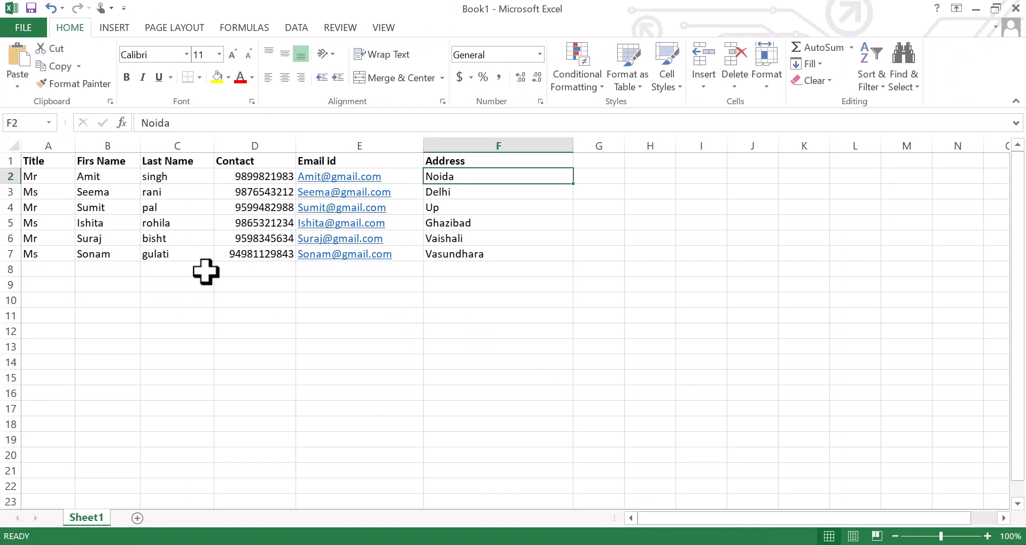
pyautogui.click(44, 145)
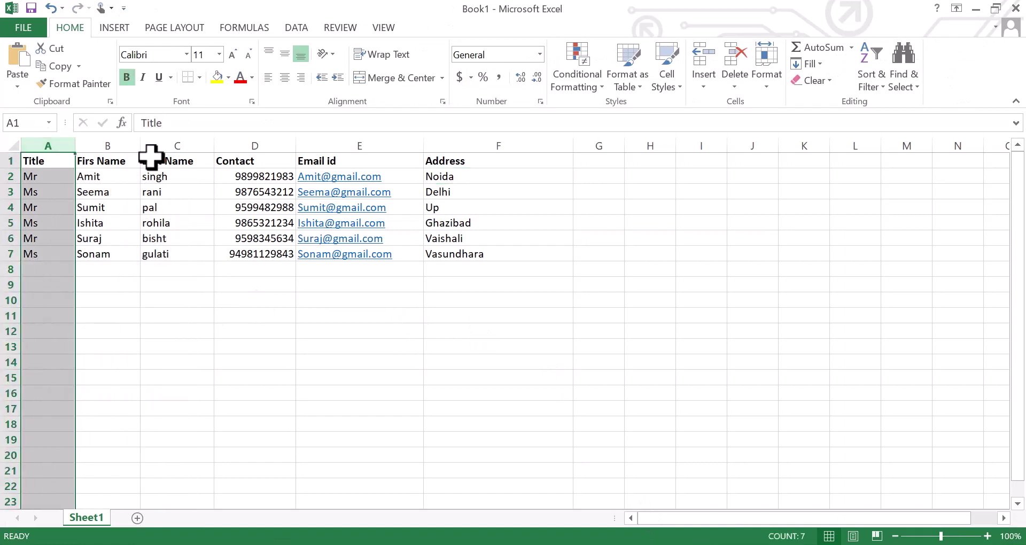
pyautogui.click(114, 145)
pyautogui.click(169, 146)
pyautogui.click(268, 146)
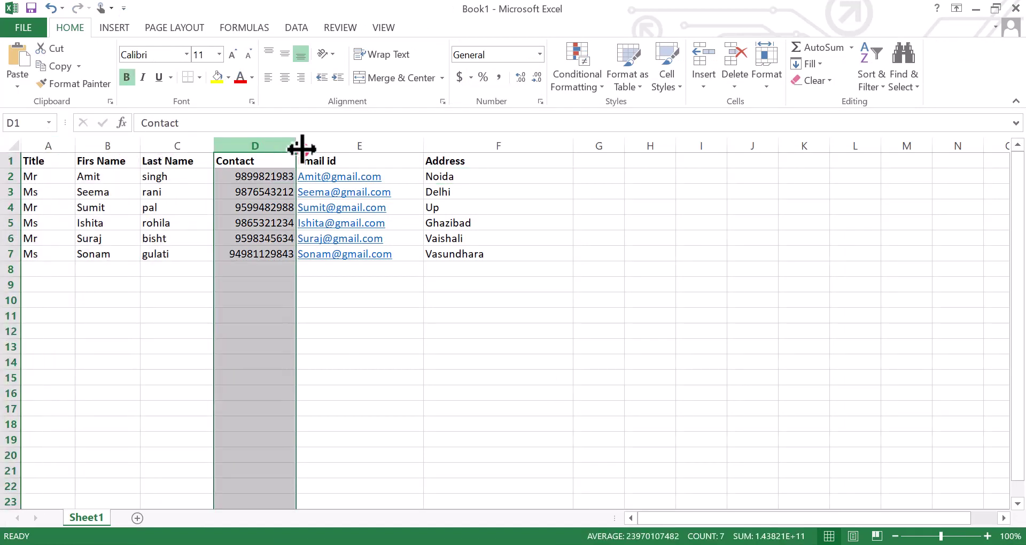
pyautogui.click(332, 144)
pyautogui.click(458, 156)
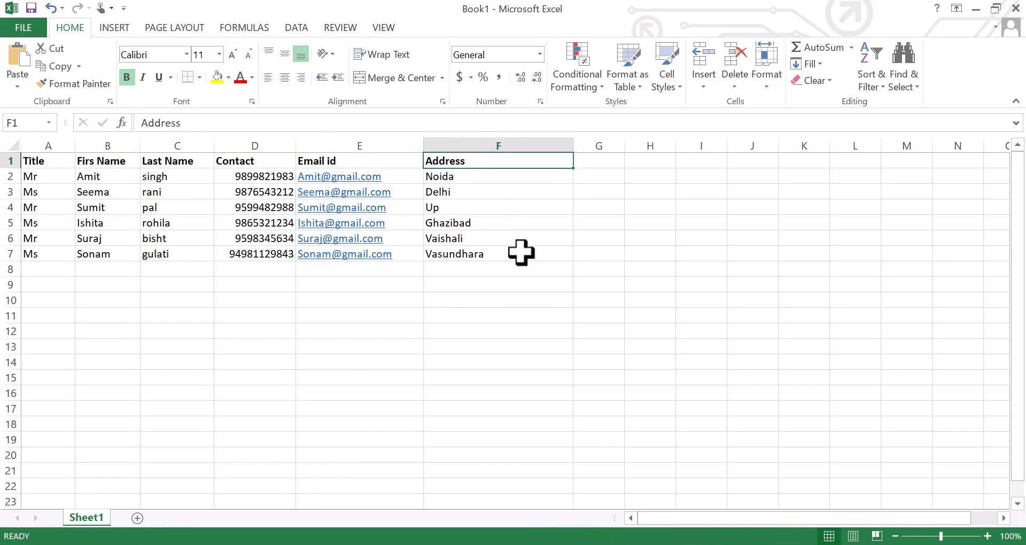
pyautogui.moveTo(522, 252); pyautogui.dragTo(22, 158)
pyautogui.click(129, 206)
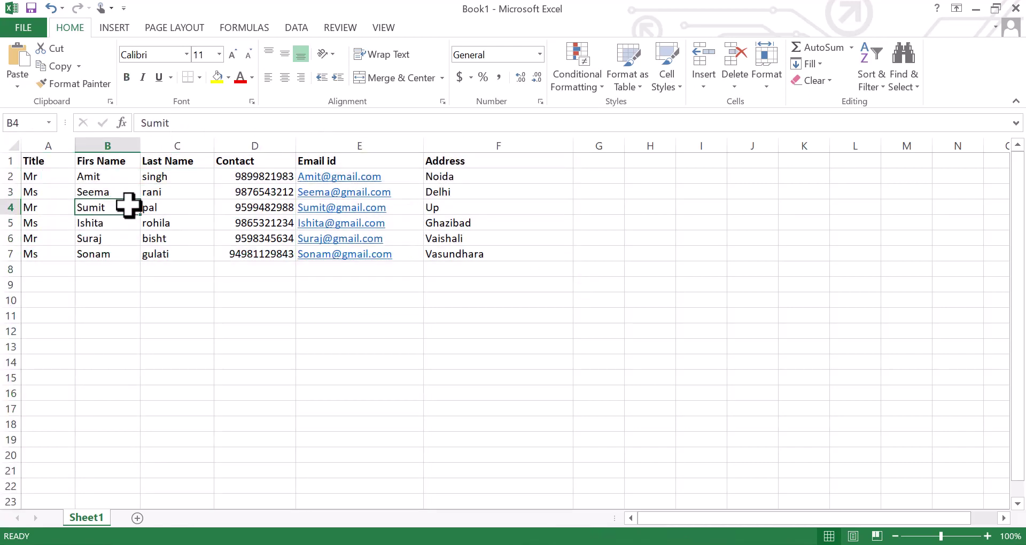
# - Save the workbook to the Desktop as 'salary d'
pyautogui.hotkey('ctrl', 's')
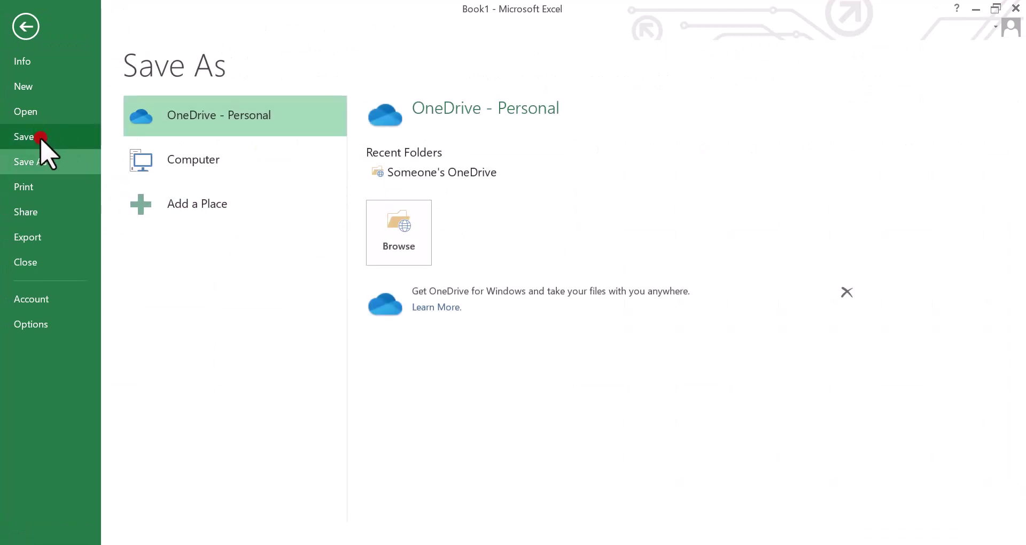
pyautogui.click(393, 237)
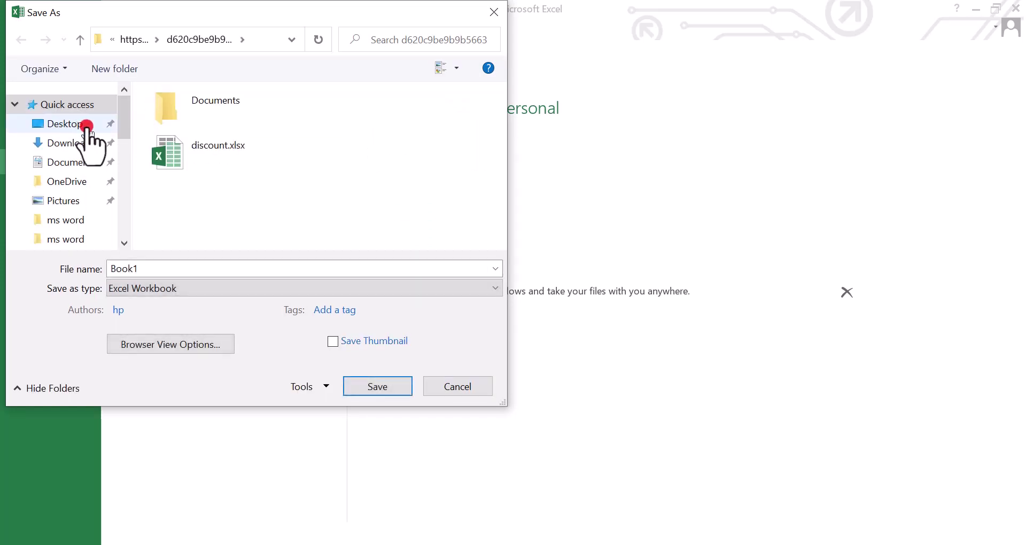
pyautogui.moveTo(124, 126); pyautogui.dragTo(125, 190)
pyautogui.click(91, 215)
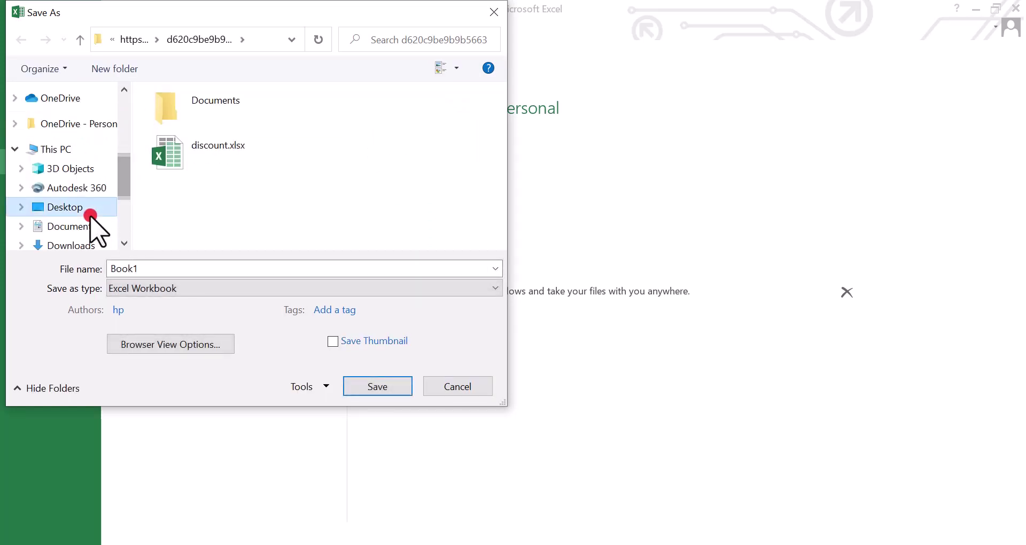
pyautogui.doubleClick(184, 268)
pyautogui.write('salary d')
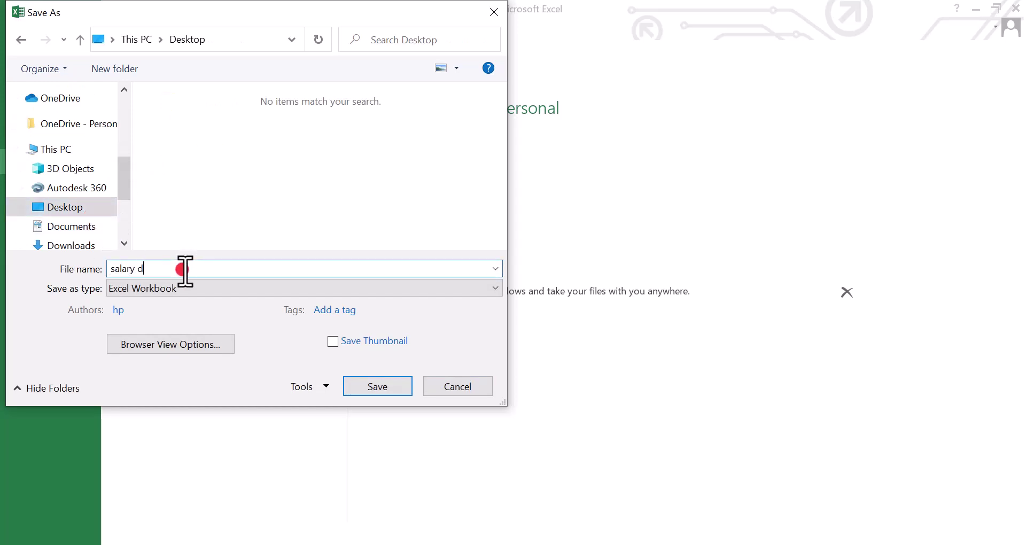
pyautogui.click(395, 388)
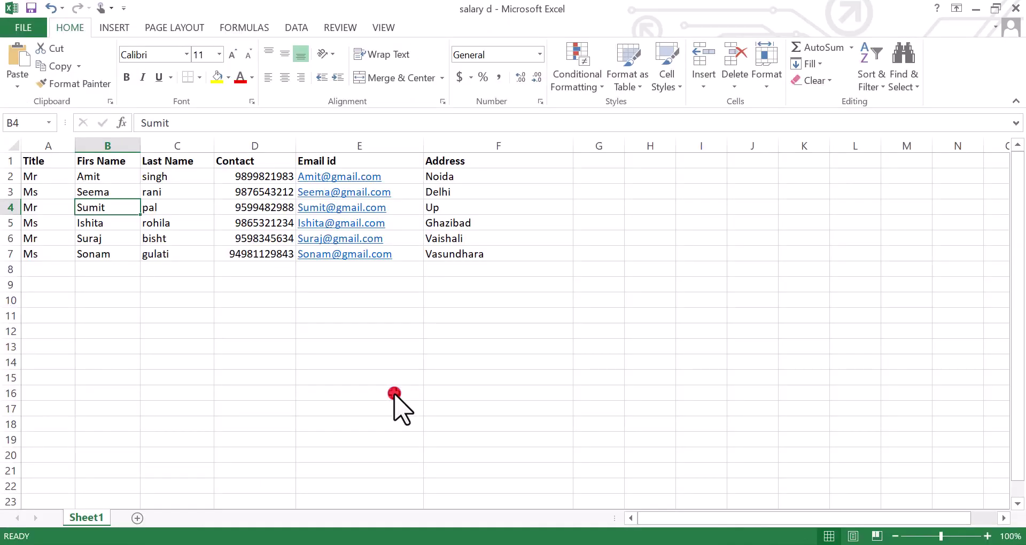
# - Close Excel, return to the Document3 letter and open the Select Recipients options
pyautogui.click(384, 319)
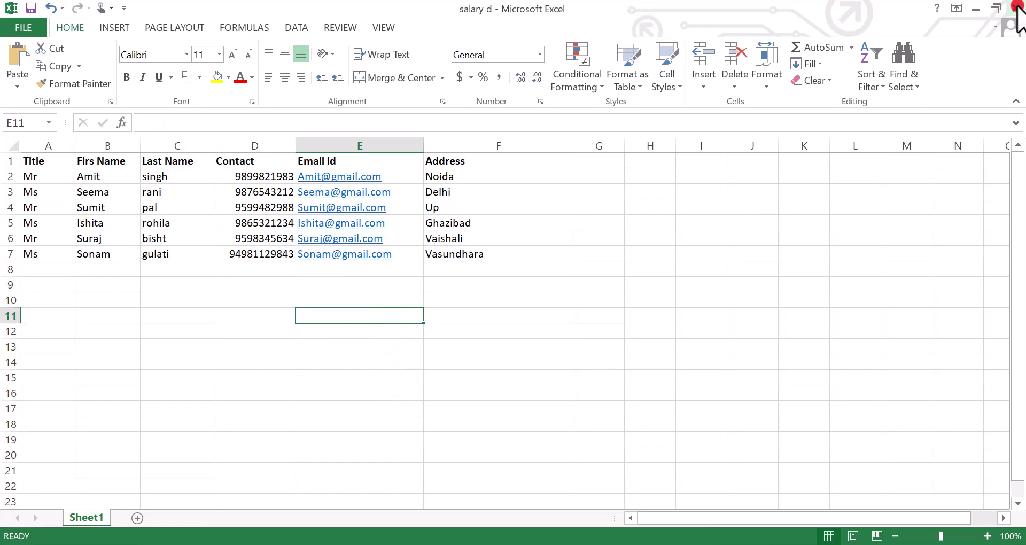
pyautogui.click(1016, 8)
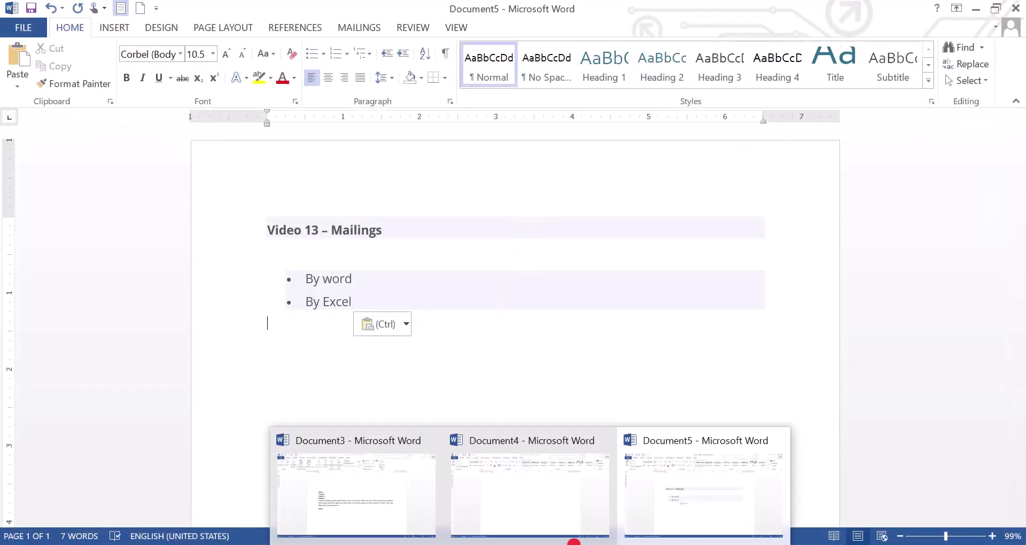
pyautogui.moveTo(598, 540)
pyautogui.moveTo(529, 540)
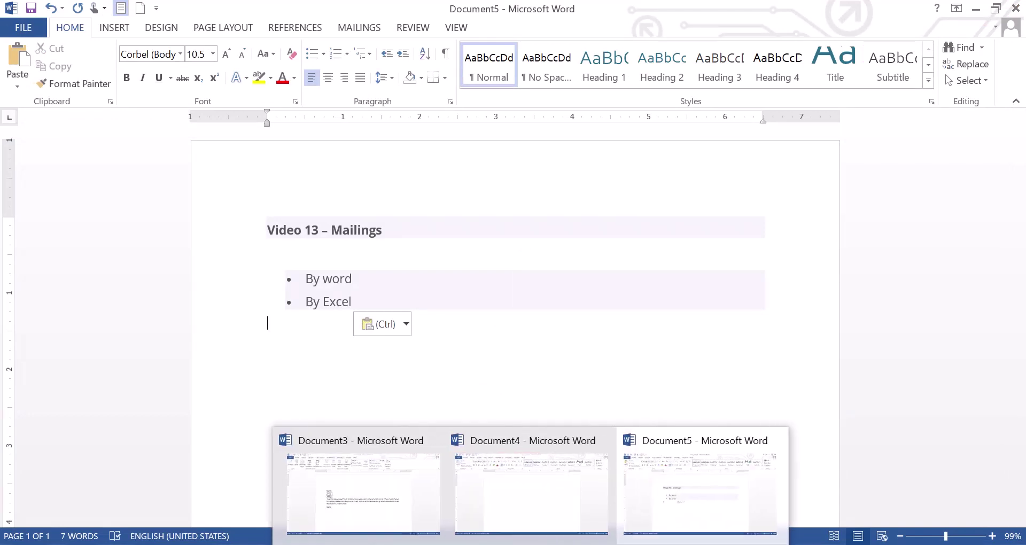
pyautogui.click(355, 522)
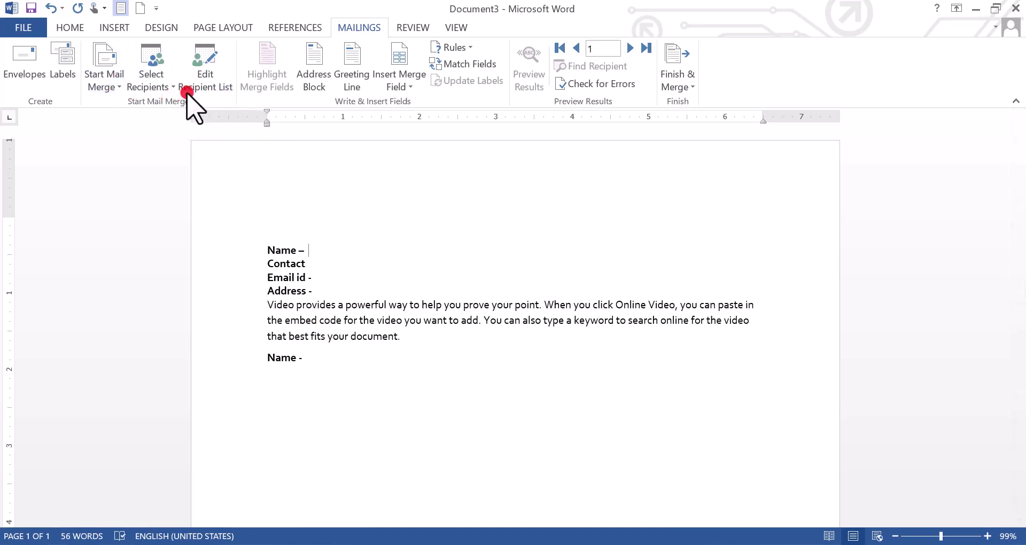
pyautogui.click(157, 91)
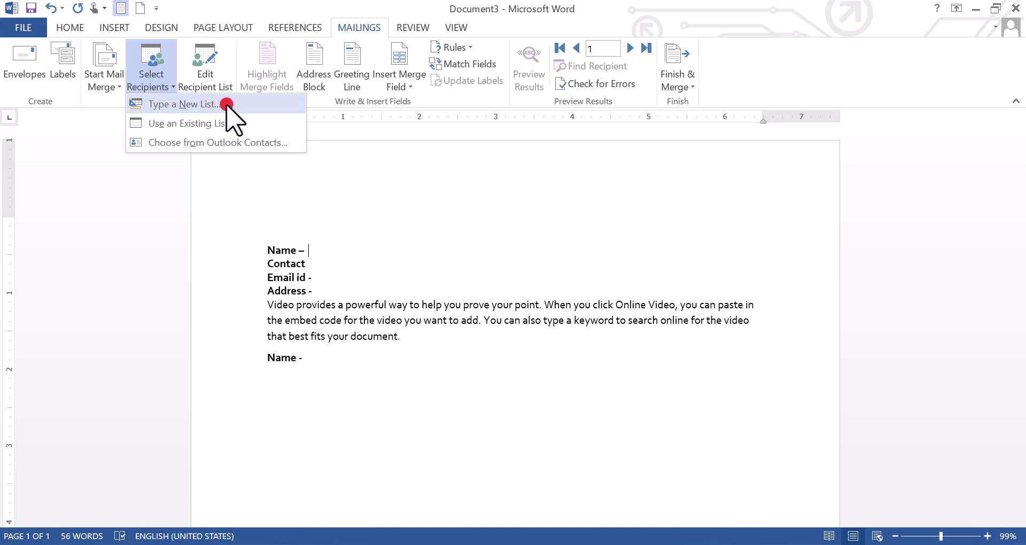
# - Use Sheet1$ of the Desktop workbook 'salary d', with column headers, as the recipient list
pyautogui.click(250, 130)
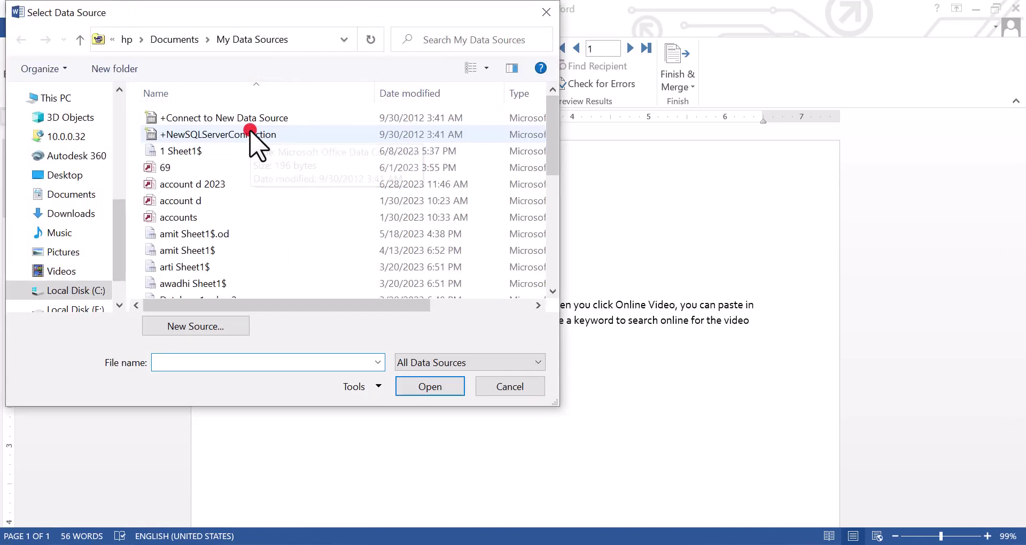
pyautogui.click(209, 215)
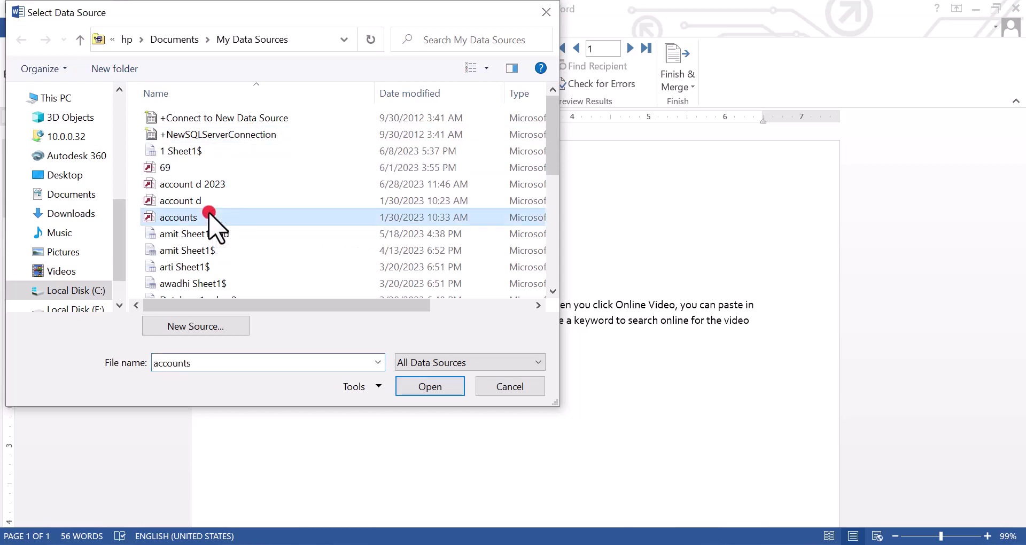
pyautogui.click(77, 180)
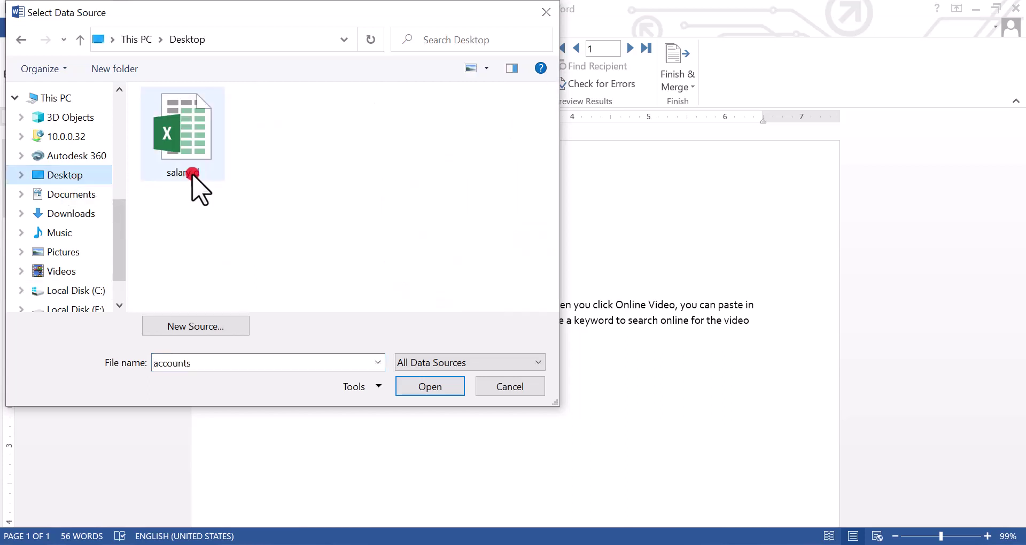
pyautogui.click(198, 159)
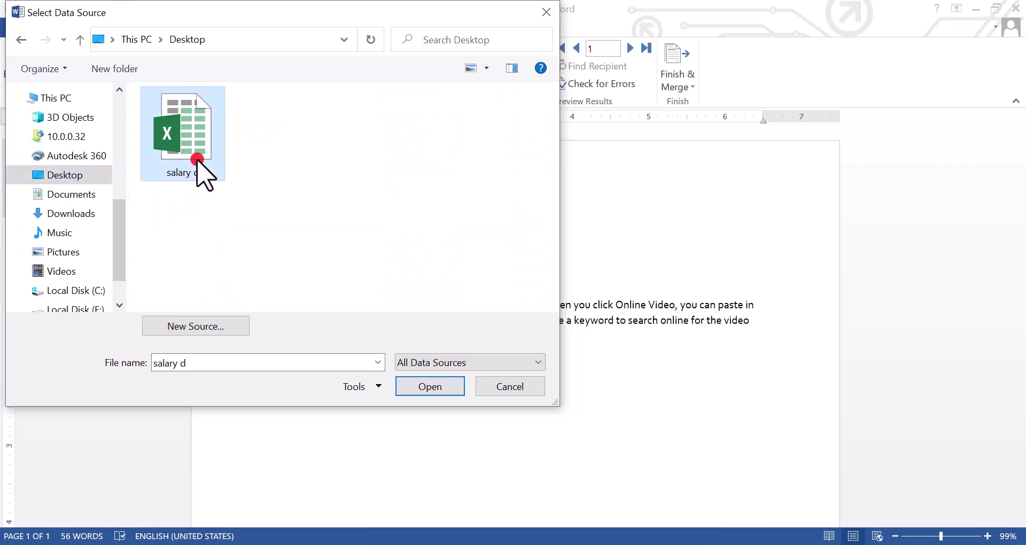
pyautogui.click(423, 388)
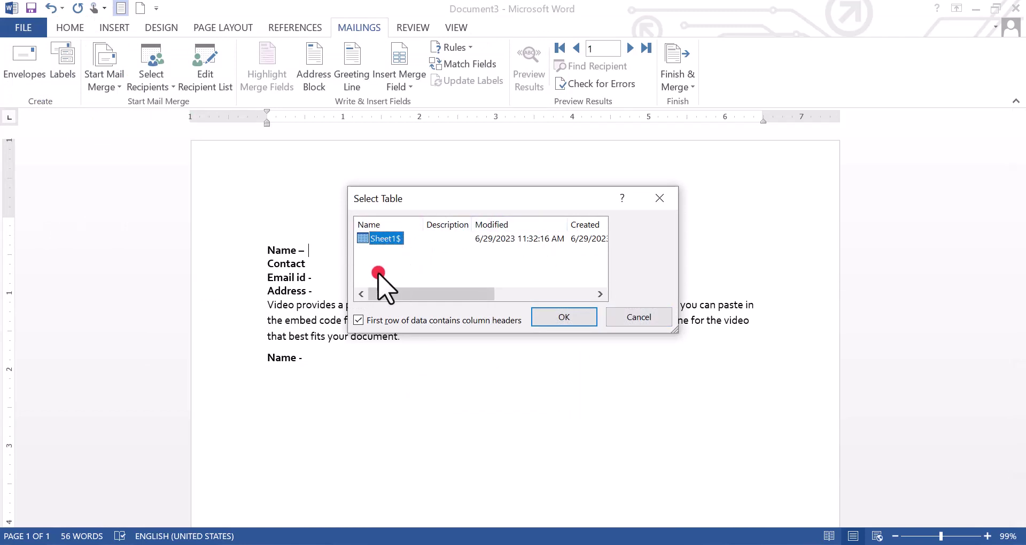
pyautogui.click(581, 320)
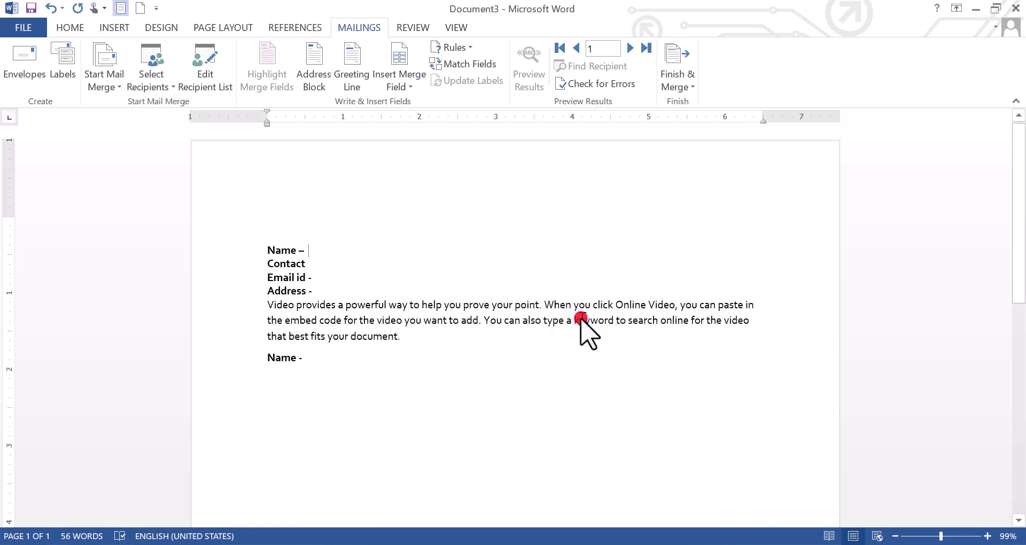
# - Insert the Title, Firs_Name and Last_Name merge fields after the Name label
pyautogui.click(400, 85)
pyautogui.click(332, 249)
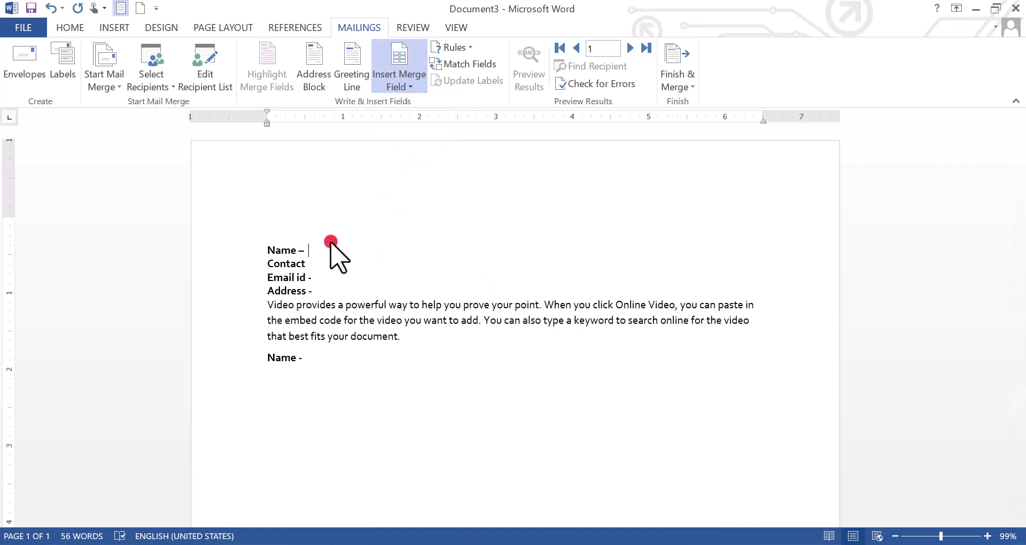
pyautogui.click(410, 85)
pyautogui.click(422, 104)
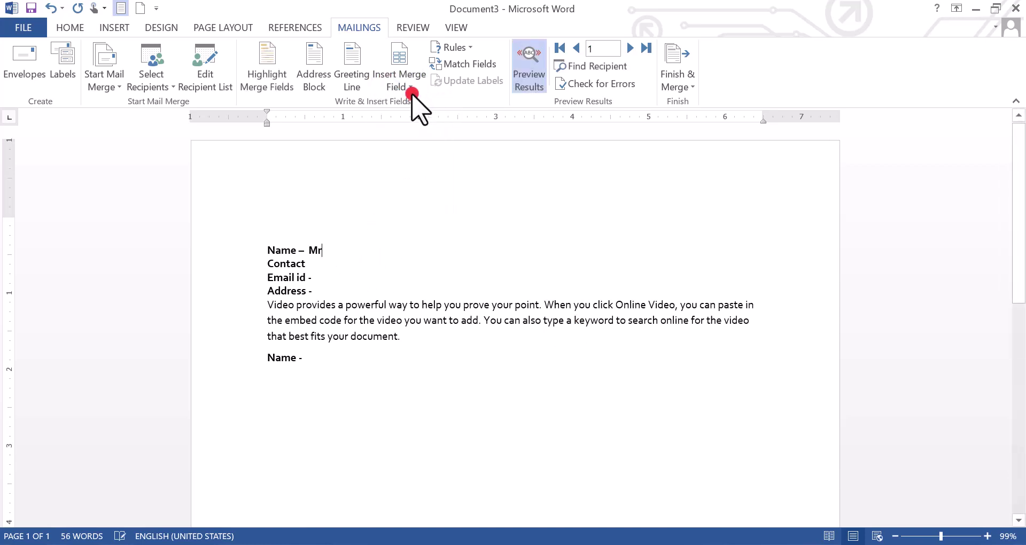
pyautogui.click(503, 72)
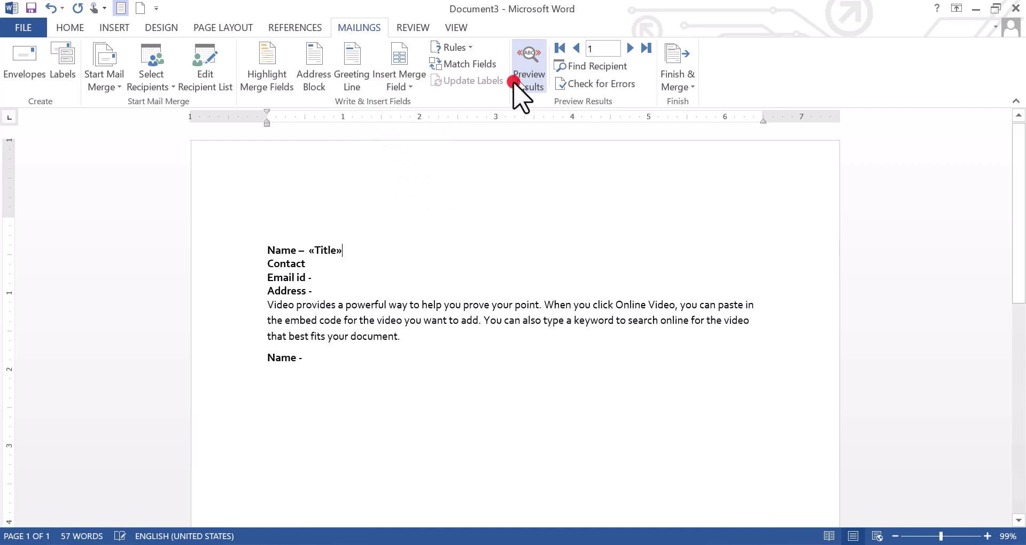
pyautogui.click(416, 89)
pyautogui.click(422, 123)
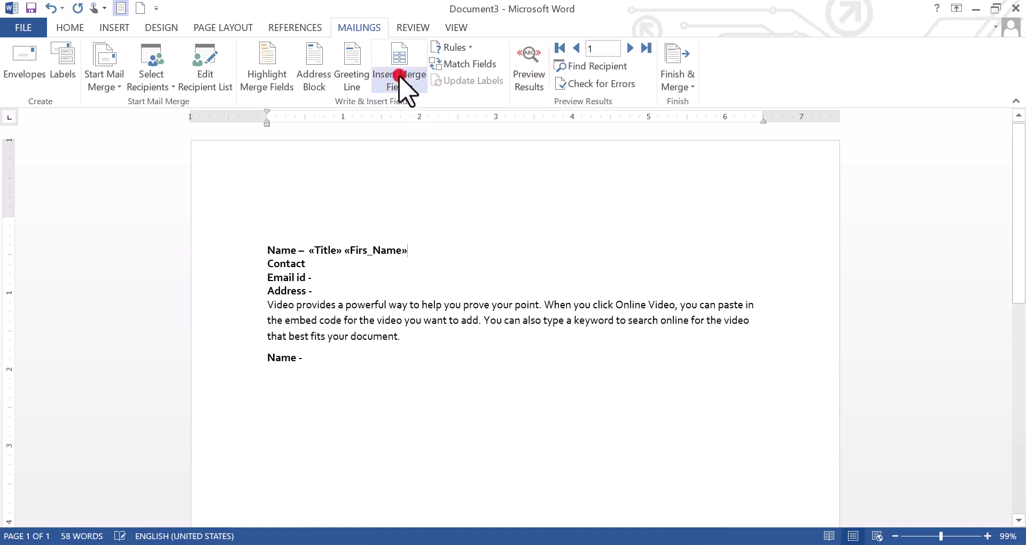
pyautogui.click(408, 88)
pyautogui.click(431, 140)
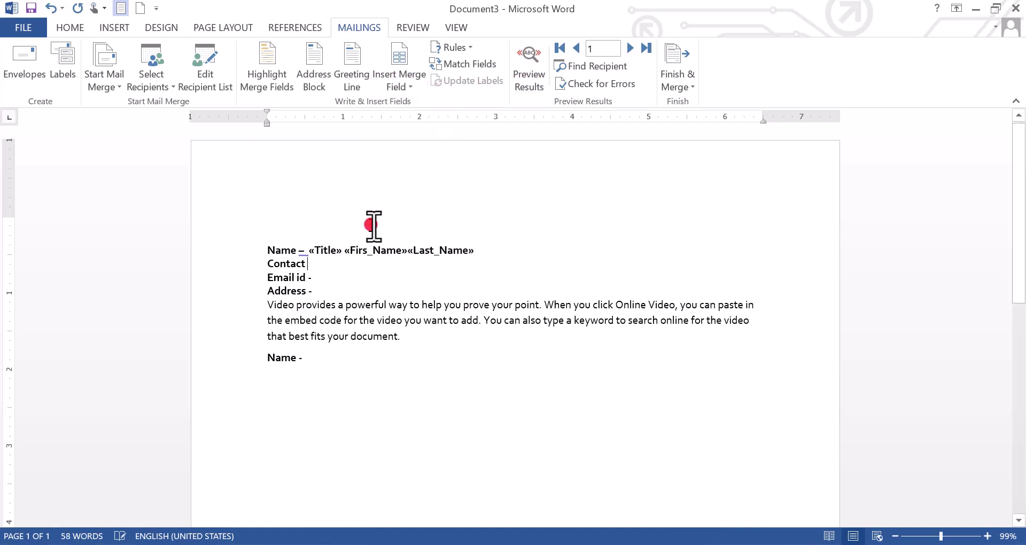
pyautogui.write('-')
# - Insert the Contact, Email_id and Address merge fields after their matching labels
pyautogui.click(403, 88)
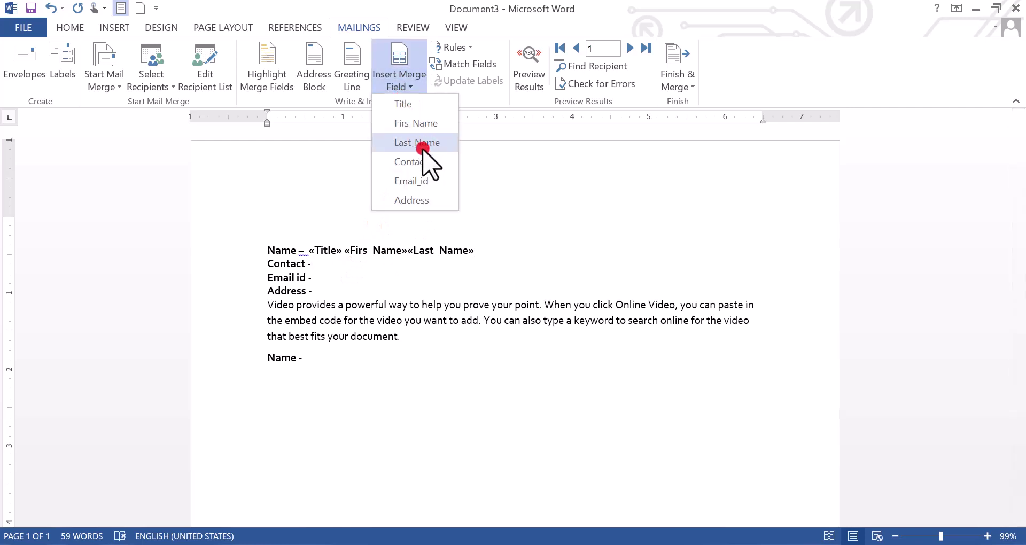
pyautogui.click(423, 169)
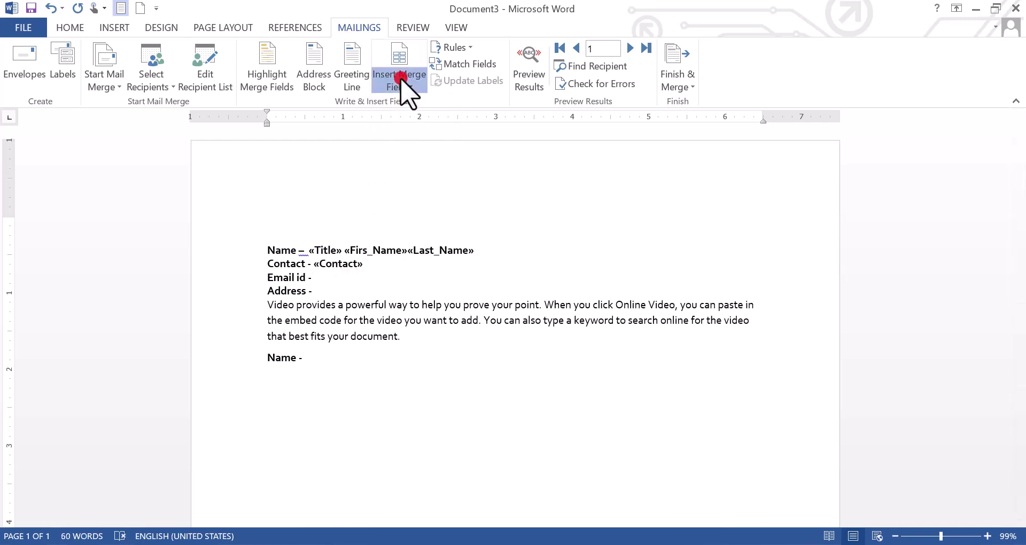
pyautogui.click(401, 88)
pyautogui.click(423, 181)
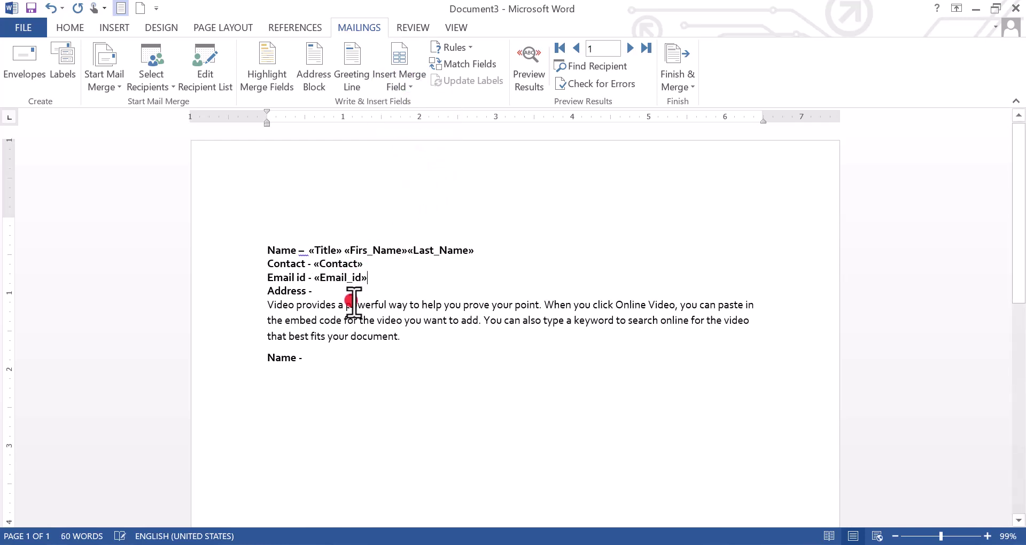
pyautogui.click(403, 89)
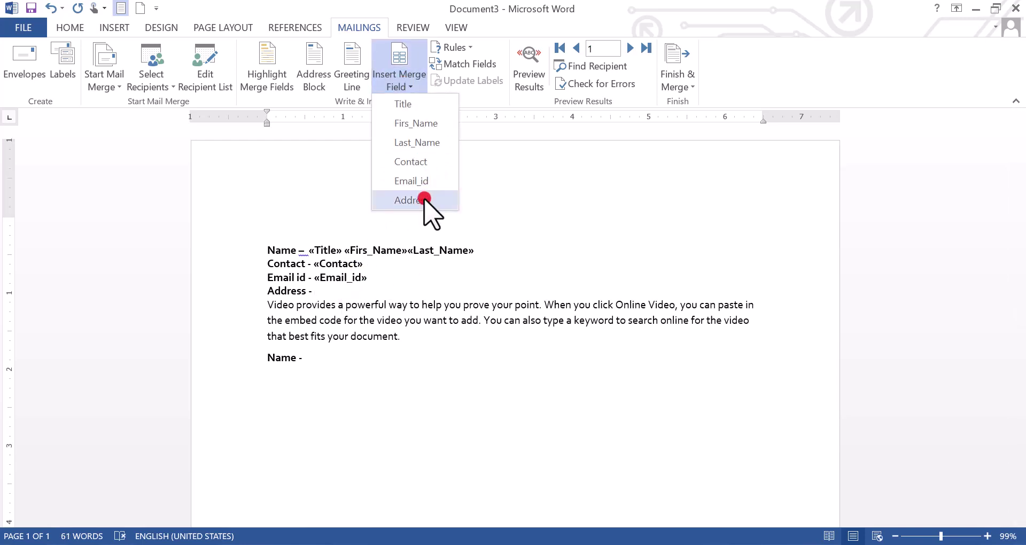
pyautogui.click(420, 200)
# - Add the Title, Firs_Name and Last_Name merge fields to the closing Name line
pyautogui.click(317, 390)
pyautogui.click(406, 90)
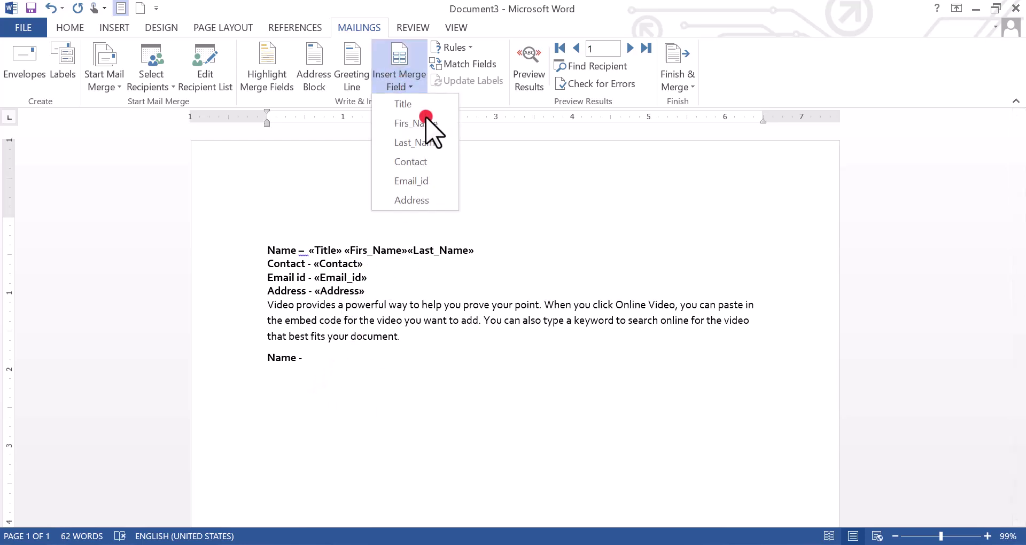
pyautogui.click(426, 106)
pyautogui.click(403, 89)
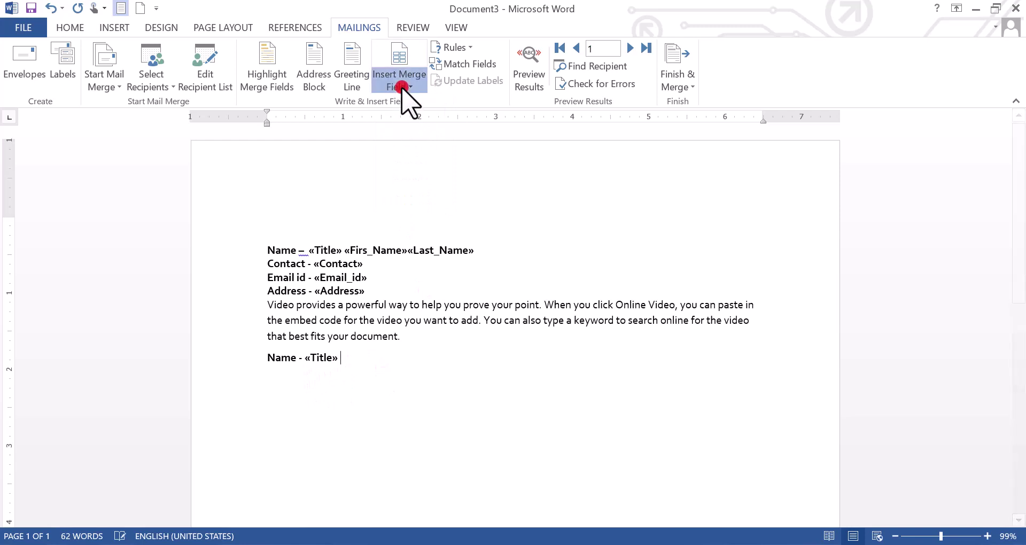
pyautogui.click(415, 124)
pyautogui.click(400, 88)
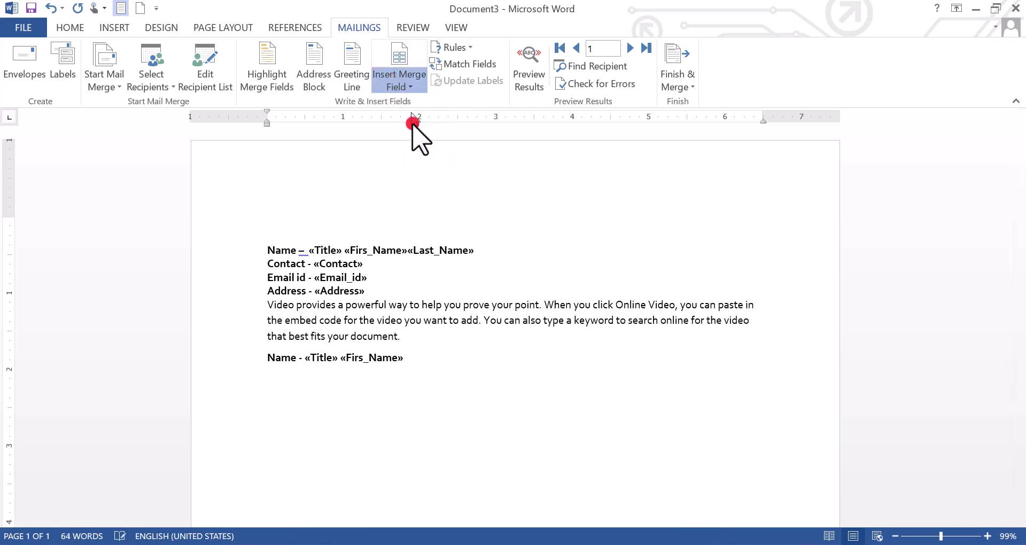
pyautogui.click(420, 143)
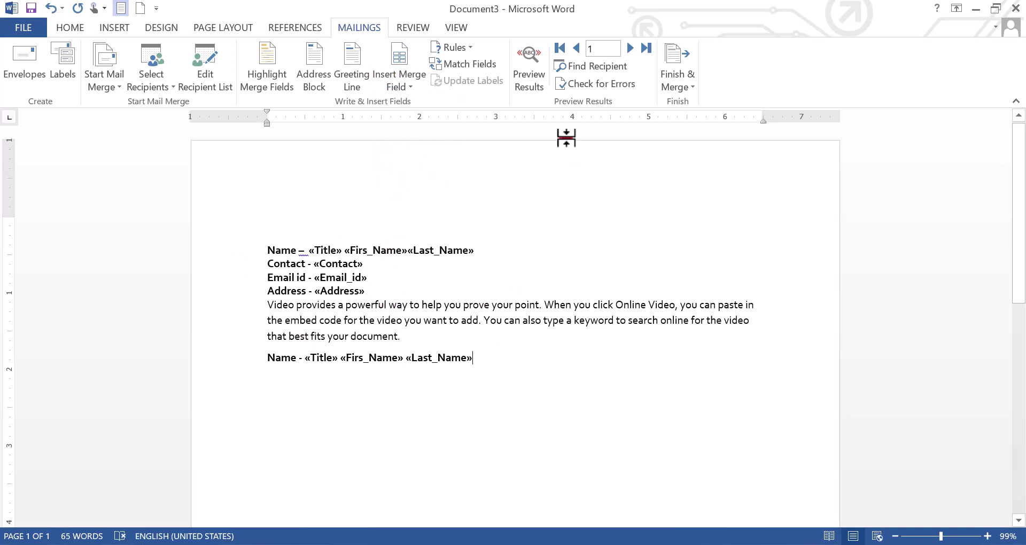
# - Preview the merged letter, stepping forward to record 6 and back to record 3
pyautogui.click(531, 76)
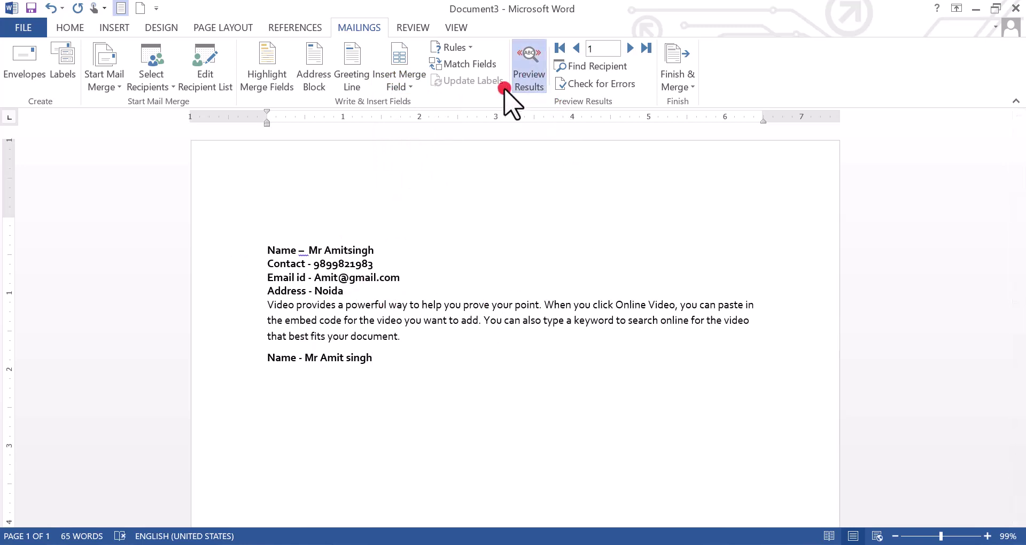
pyautogui.click(629, 47)
pyautogui.click(630, 47)
pyautogui.click(630, 48)
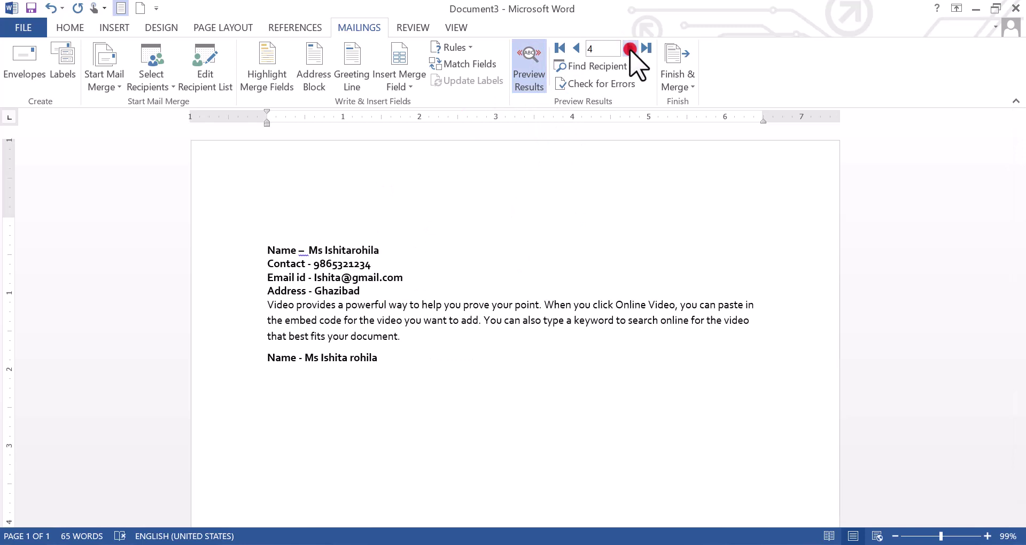
pyautogui.click(630, 48)
pyautogui.click(630, 48)
pyautogui.click(575, 48)
pyautogui.click(575, 48)
pyautogui.click(575, 48)
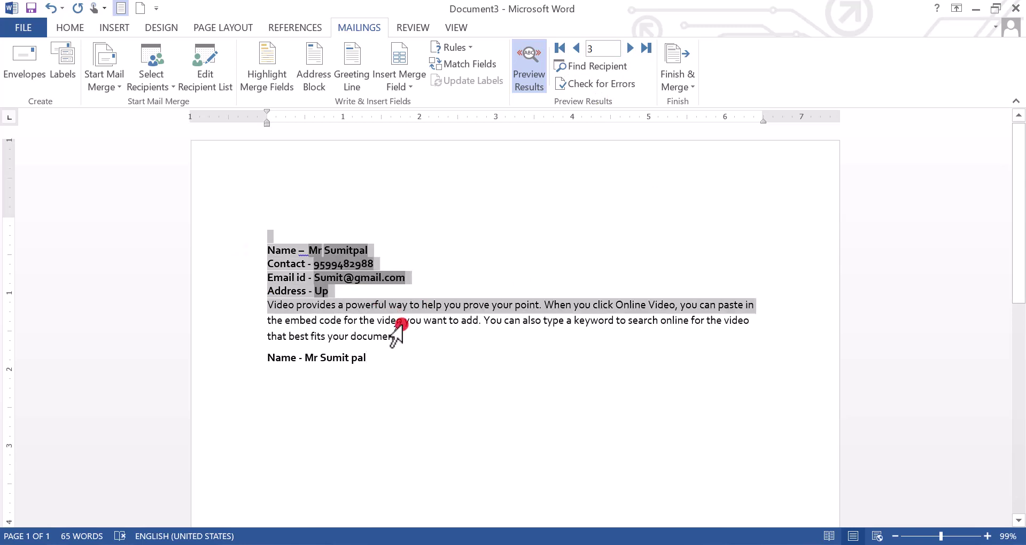
pyautogui.moveTo(249, 252); pyautogui.dragTo(398, 338)
pyautogui.click(450, 393)
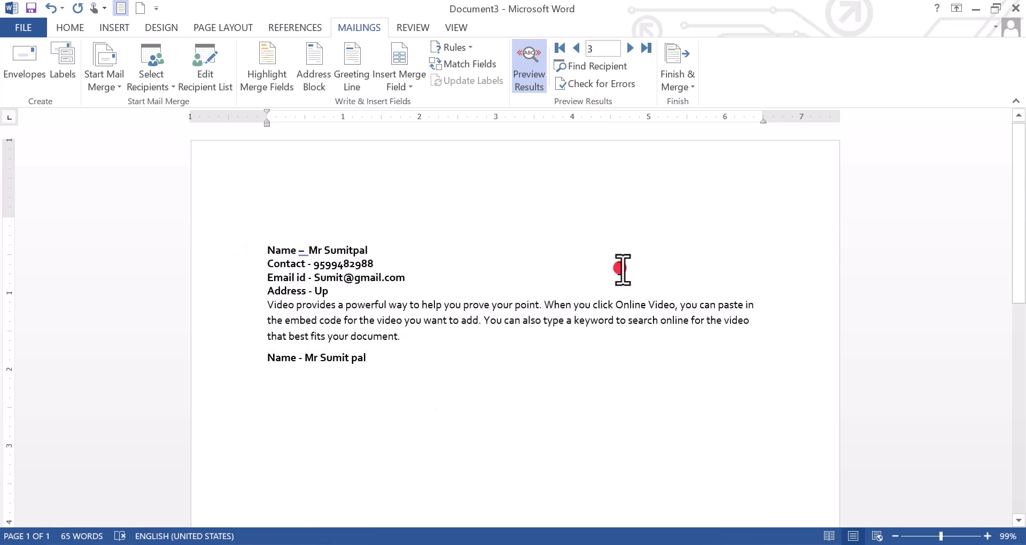
pyautogui.click(677, 90)
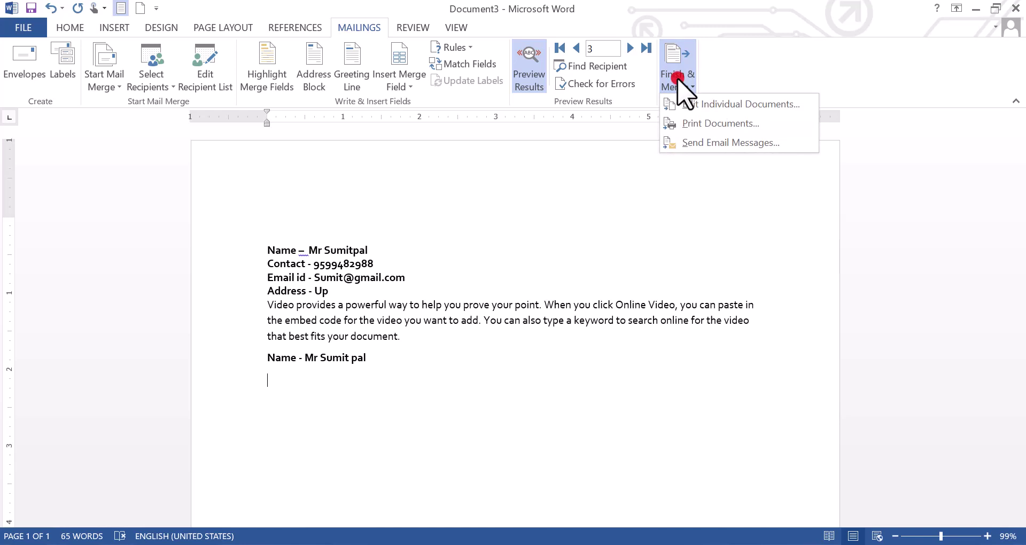
pyautogui.click(783, 104)
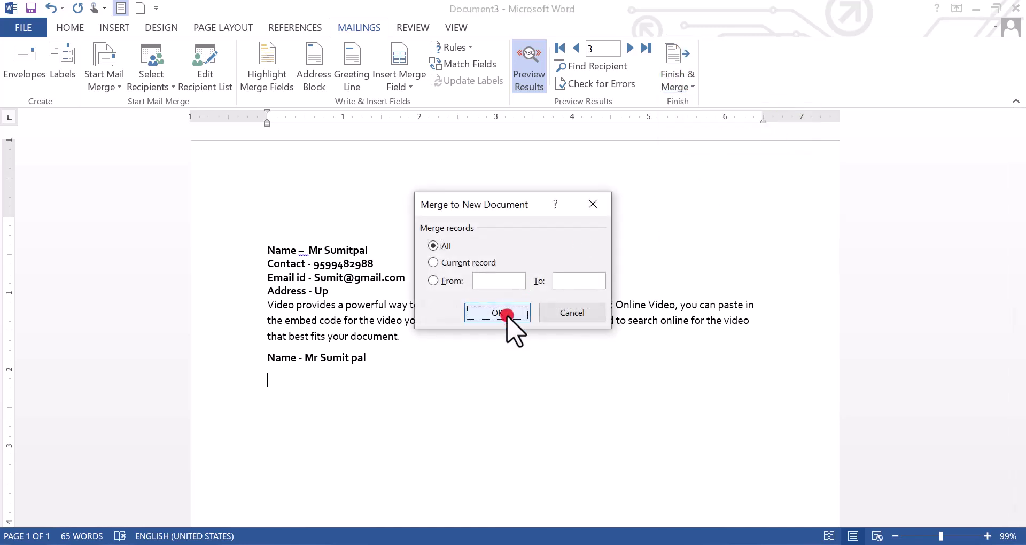
pyautogui.click(498, 313)
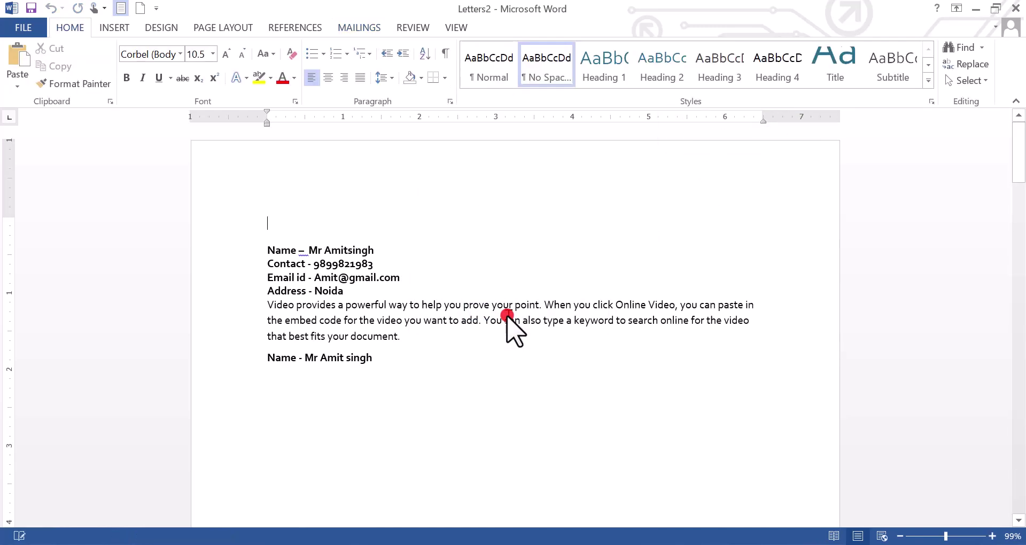
pyautogui.moveTo(1019, 130)
pyautogui.mouseDown()
pyautogui.moveTo(1022, 368)
pyautogui.moveTo(1019, 188)
pyautogui.moveTo(376, 321)
pyautogui.mouseUp()
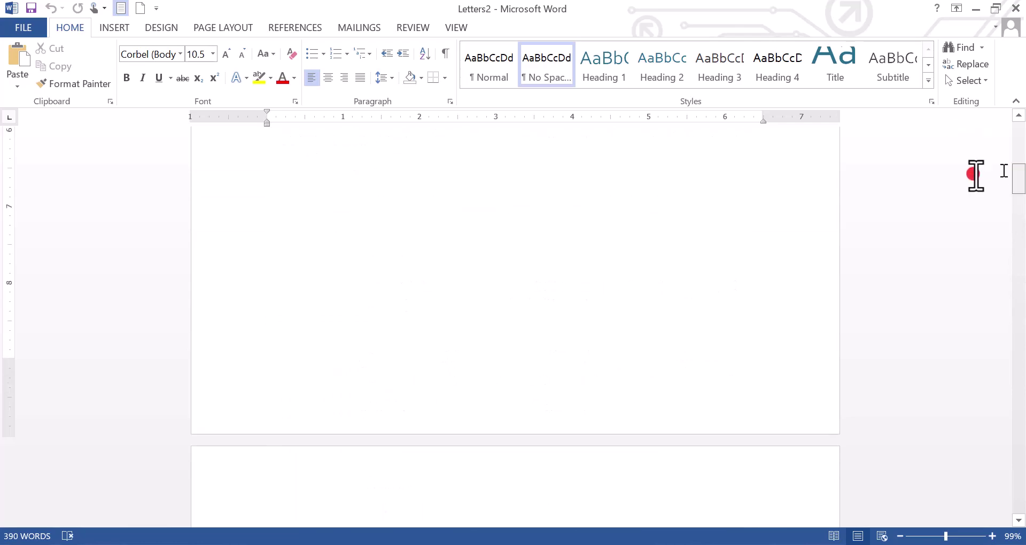
pyautogui.click(412, 250)
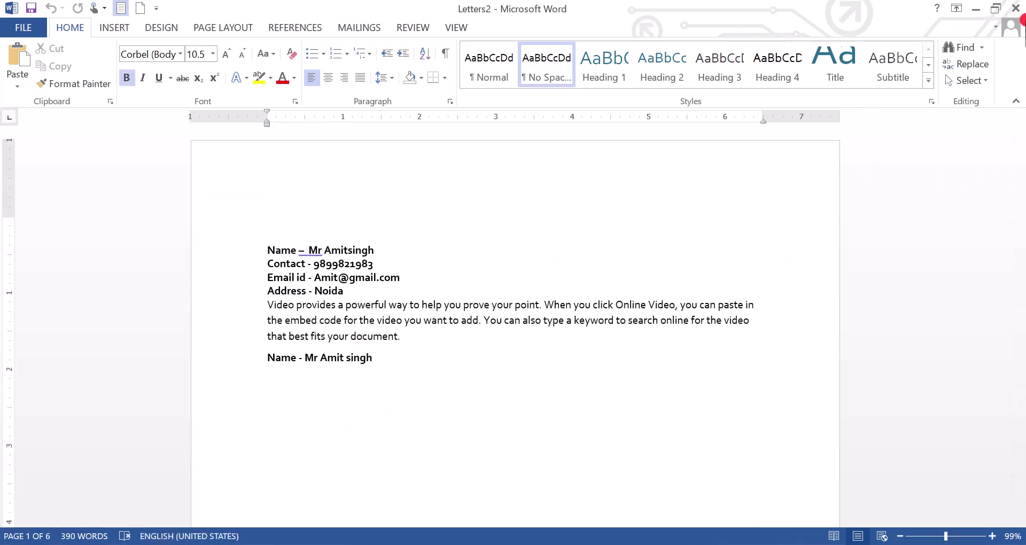
pyautogui.click(1016, 8)
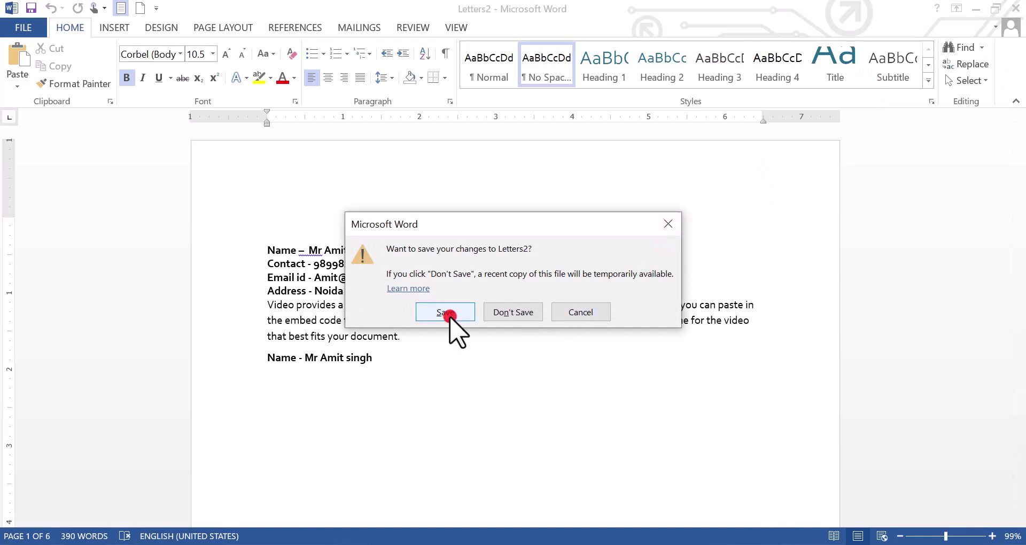
pyautogui.click(526, 310)
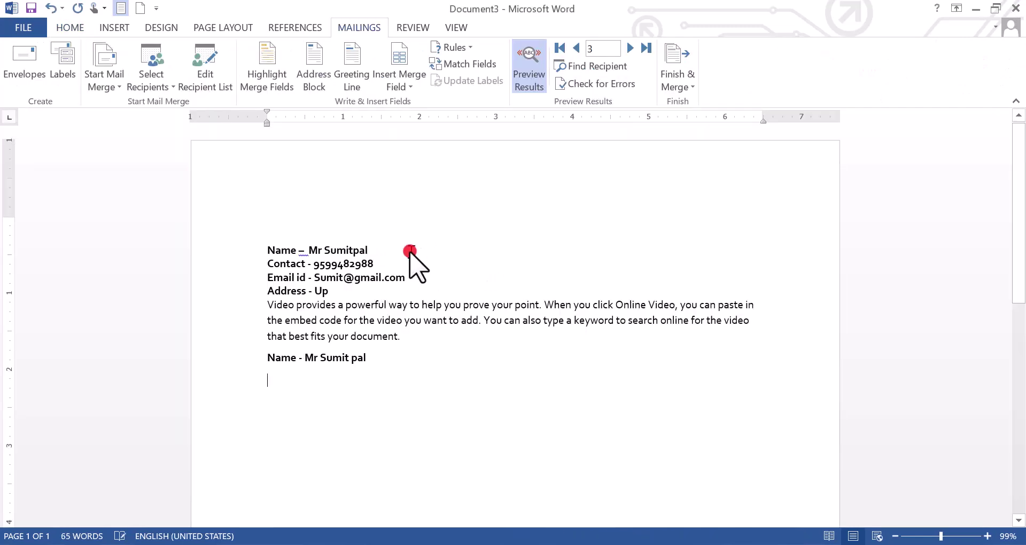
pyautogui.click(679, 86)
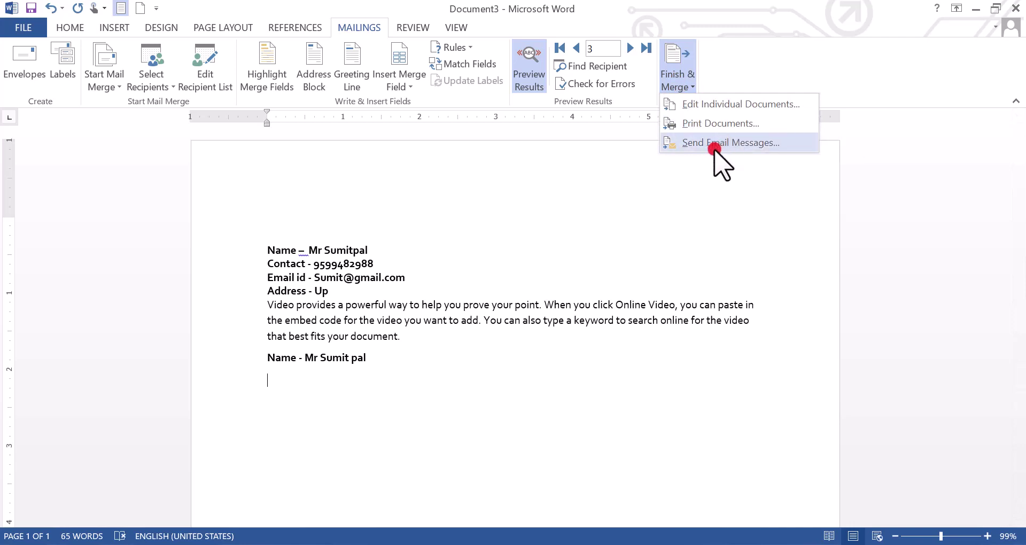
pyautogui.click(714, 142)
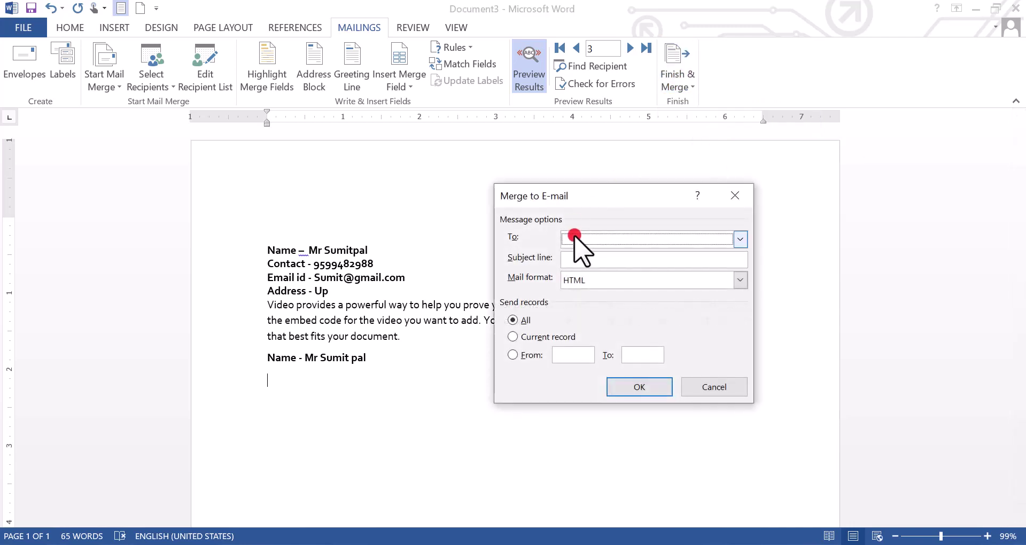
pyautogui.click(603, 242)
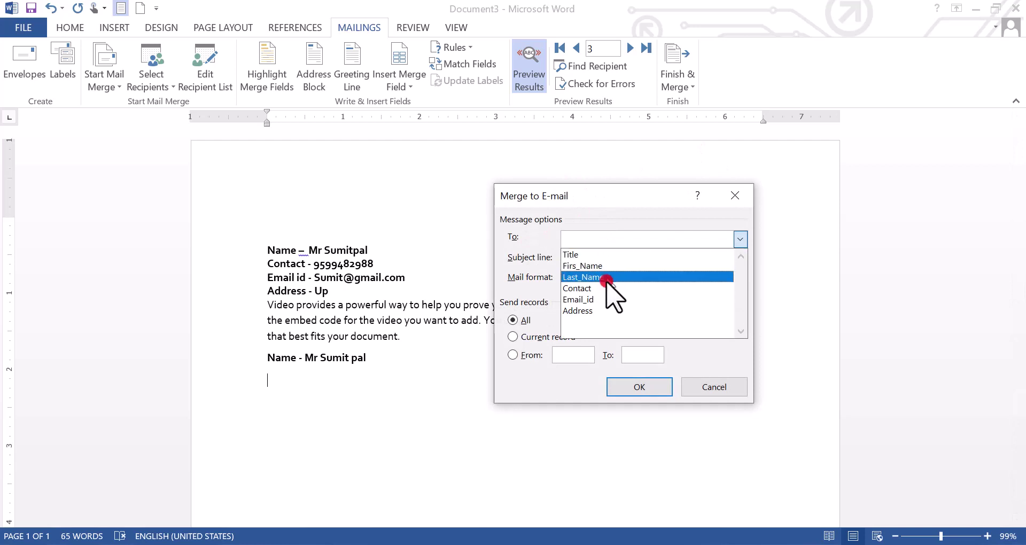
pyautogui.click(607, 299)
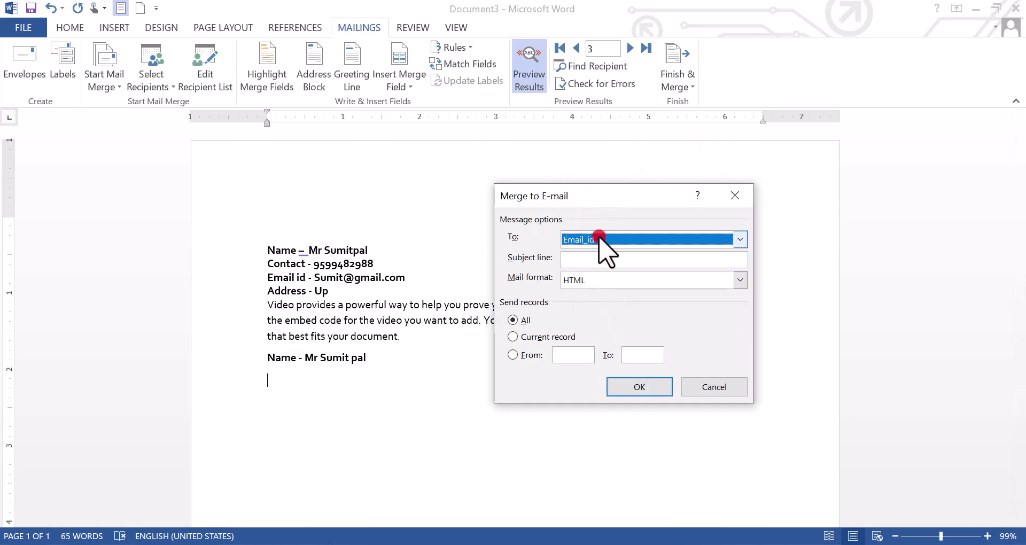
pyautogui.moveTo(593, 196); pyautogui.dragTo(552, 196)
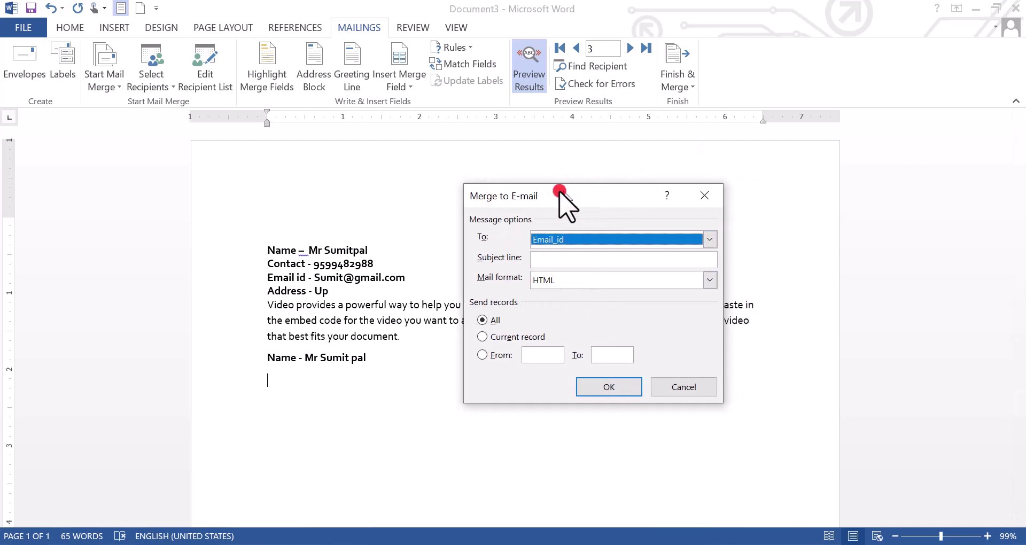
pyautogui.click(561, 258)
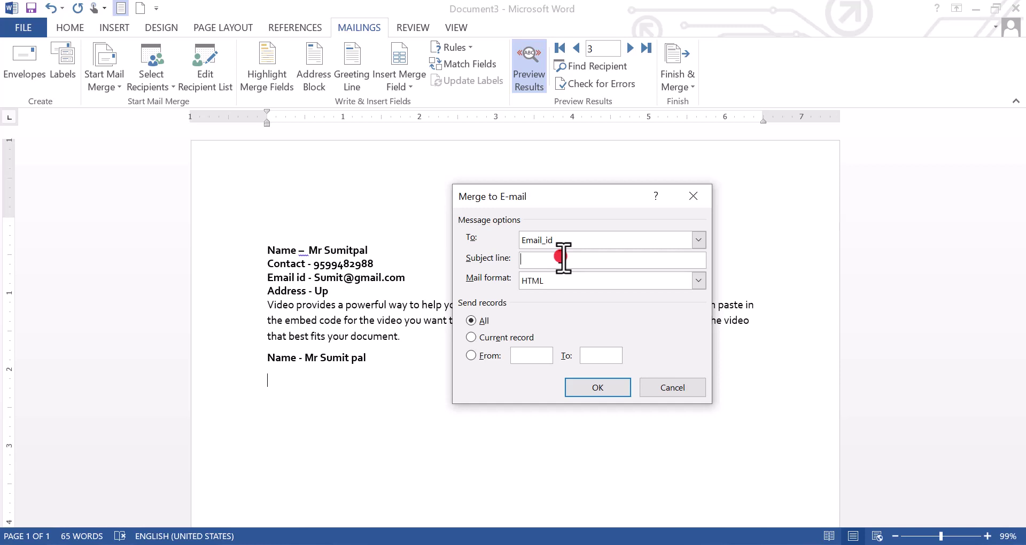
pyautogui.click(697, 196)
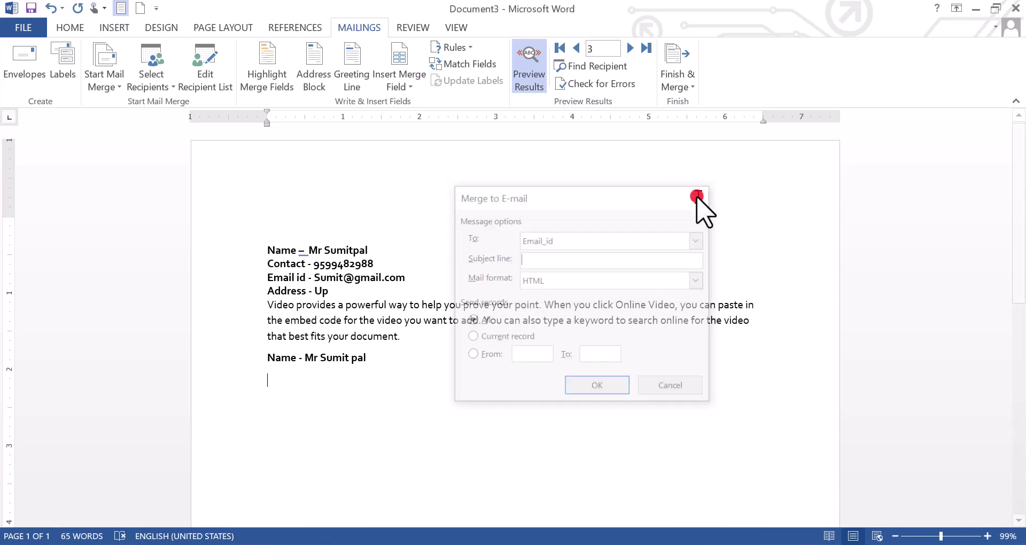
pyautogui.click(205, 85)
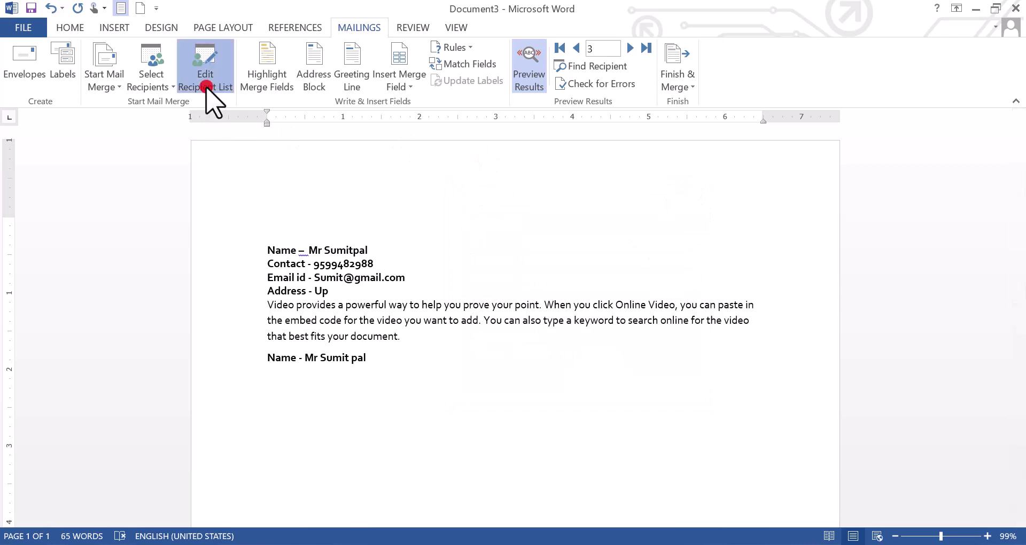
pyautogui.click(398, 305)
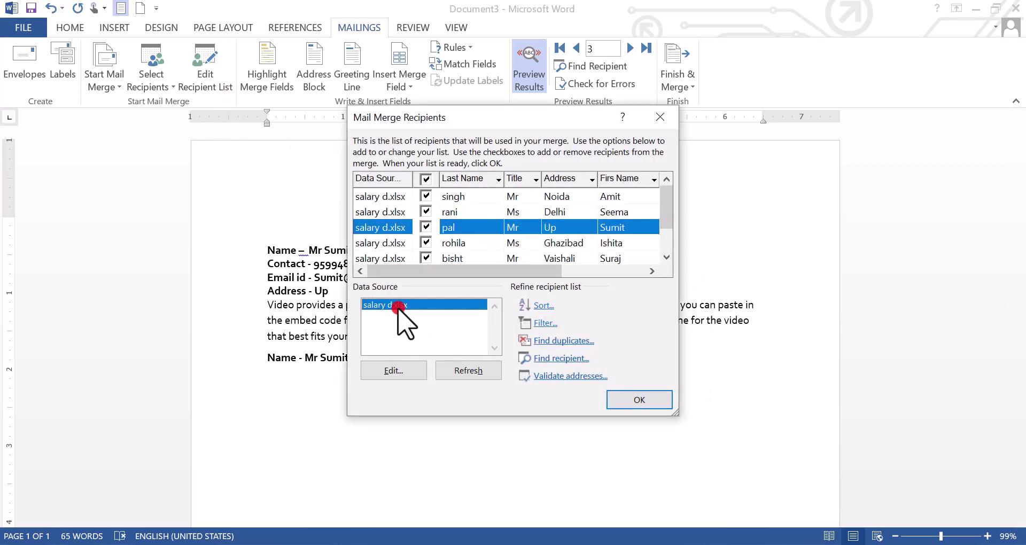
pyautogui.click(661, 118)
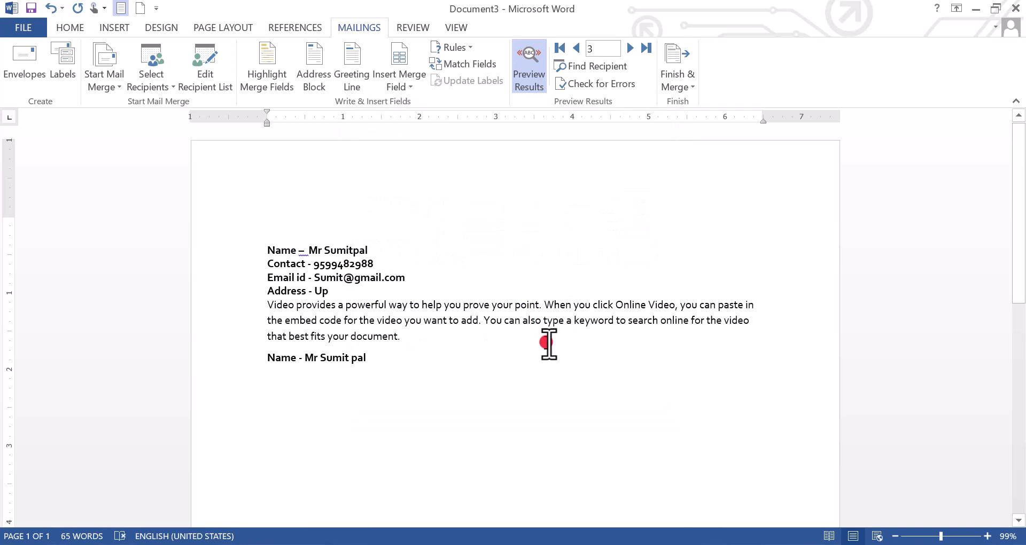